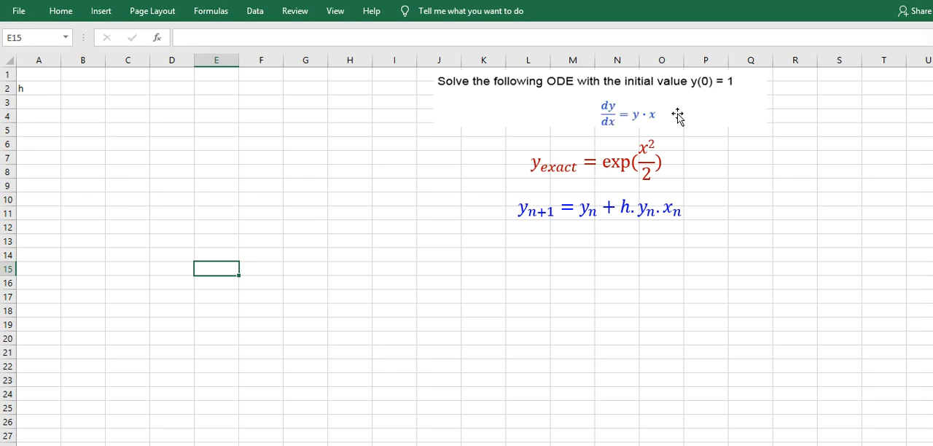
# - Enter the step size 0.1 in cell A3 below the h heading
pyautogui.click(531, 163)
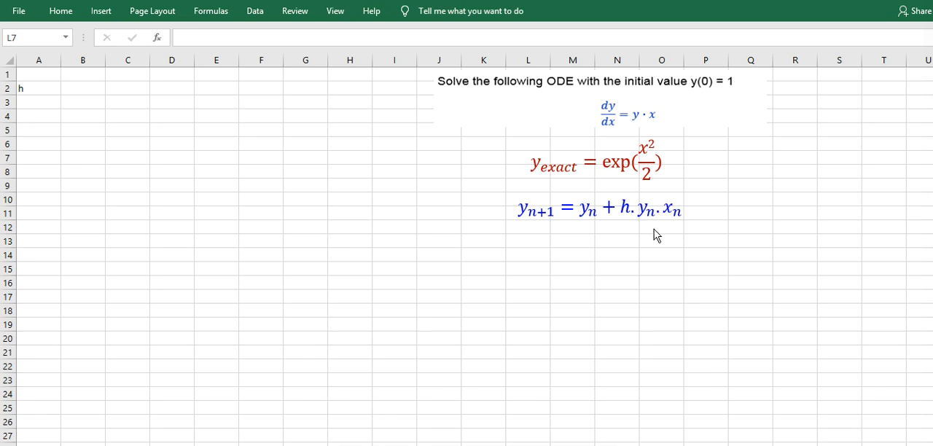
pyautogui.click(704, 172)
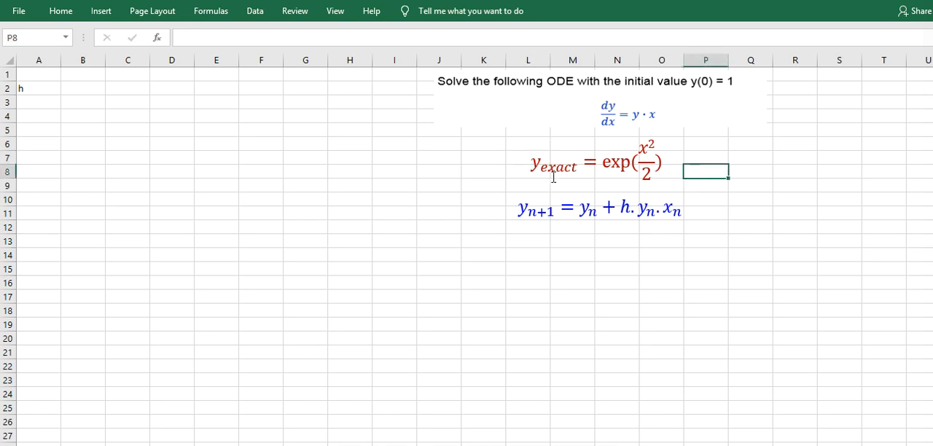
pyautogui.click(29, 99)
pyautogui.write('0.1')
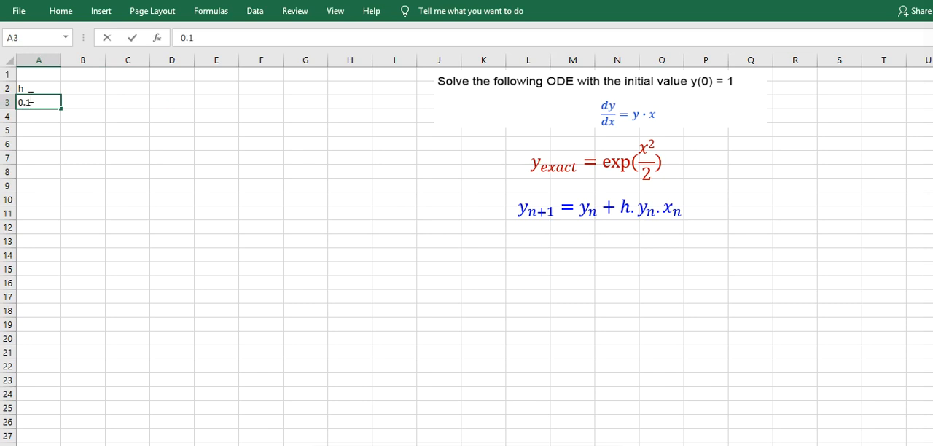
pyautogui.press('Return')
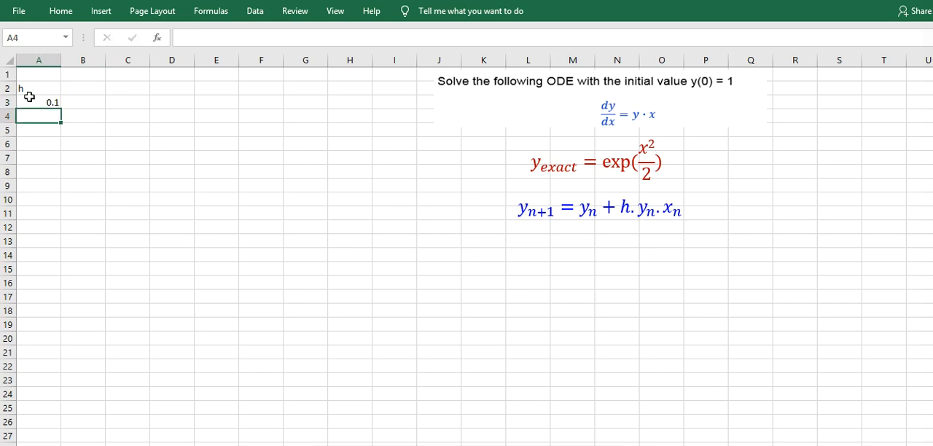
# - Add the heading x in cell B2 with the starting value 0 in B3
pyautogui.click(86, 90)
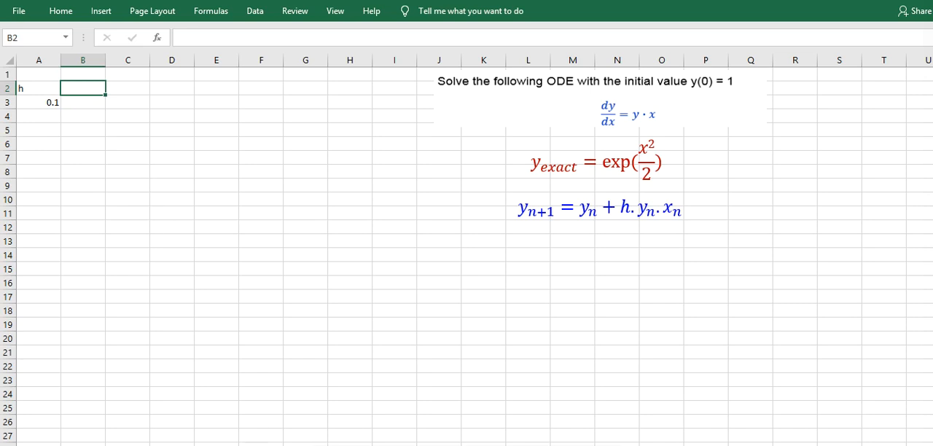
pyautogui.click(118, 92)
pyautogui.click(87, 86)
pyautogui.write('x')
pyautogui.click(94, 101)
pyautogui.write('0')
pyautogui.press('Tab')
# - Add the heading y in cell C2 with the initial value 1 in C3
pyautogui.press('Up')
pyautogui.write('y')
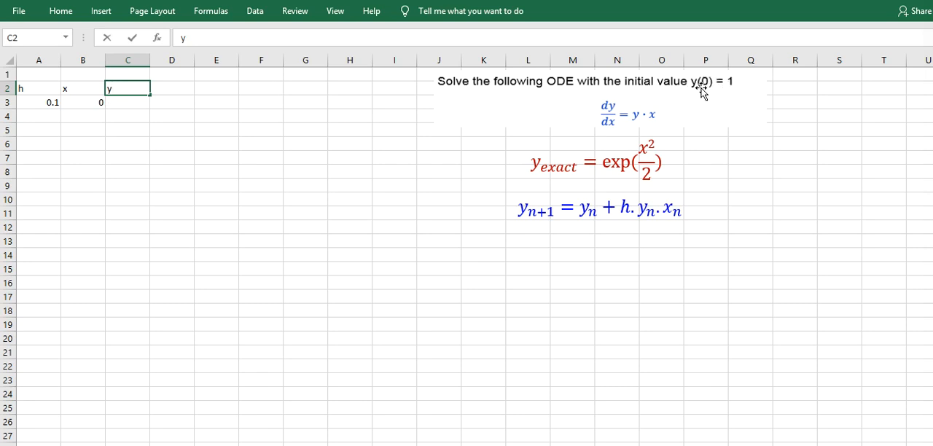
pyautogui.press('Return')
pyautogui.write('1')
pyautogui.press('Up')
# - Extend the heading in cell C2 to read y(calc)
pyautogui.press('Right')
pyautogui.press('Left')
pyautogui.doubleClick(126, 88)
pyautogui.write('(caos')
pyautogui.press('BackSpace')
pyautogui.press('BackSpace')
pyautogui.write('lc)')
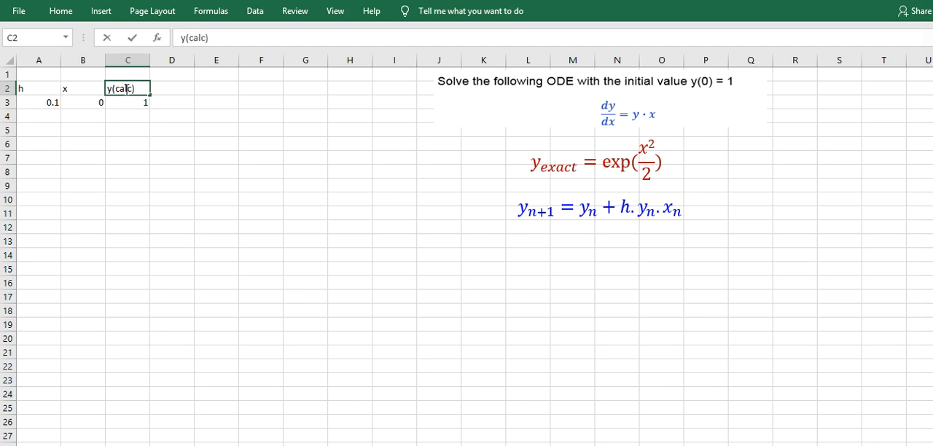
pyautogui.press('Return')
# - Add the heading y(exact) in cell D2 with the initial value 1 in D3
pyautogui.press('Right')
pyautogui.press('Up')
pyautogui.write('Y')
pyautogui.press('BackSpace')
pyautogui.write('y(e')
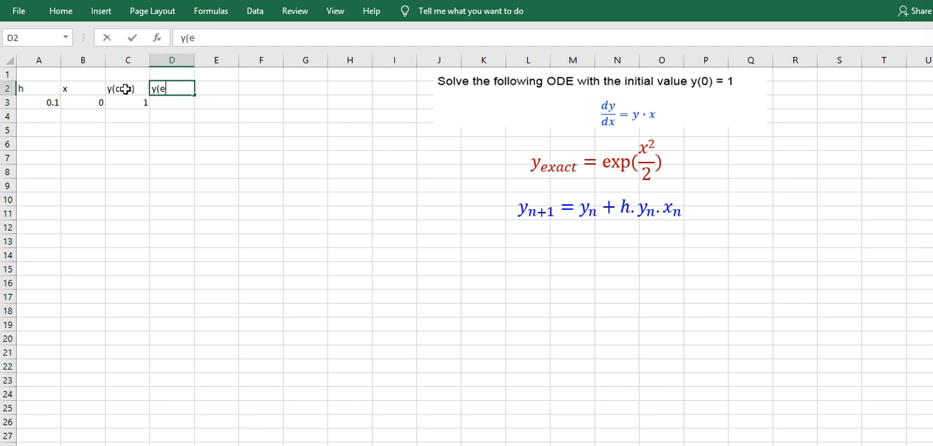
pyautogui.write('xact)')
pyautogui.press('Return')
pyautogui.write('1')
pyautogui.press('Right')
# - Add the heading %error in cell E2
pyautogui.press('Up')
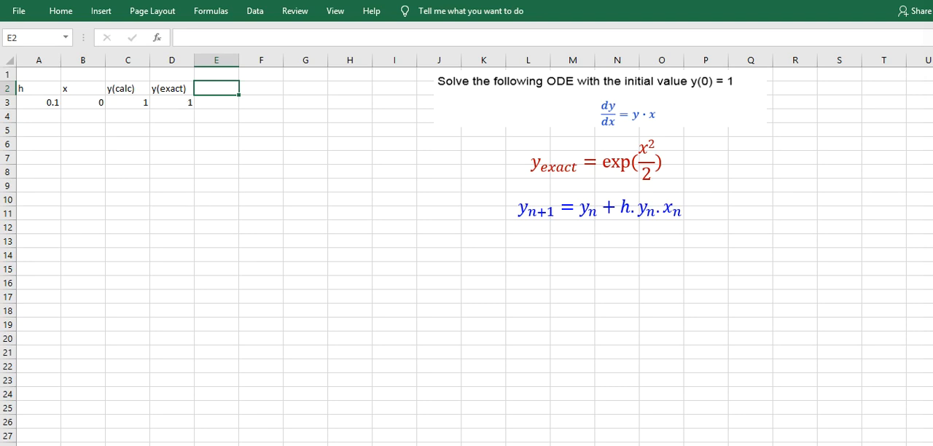
pyautogui.click(230, 90)
pyautogui.write('%error')
pyautogui.press('Return')
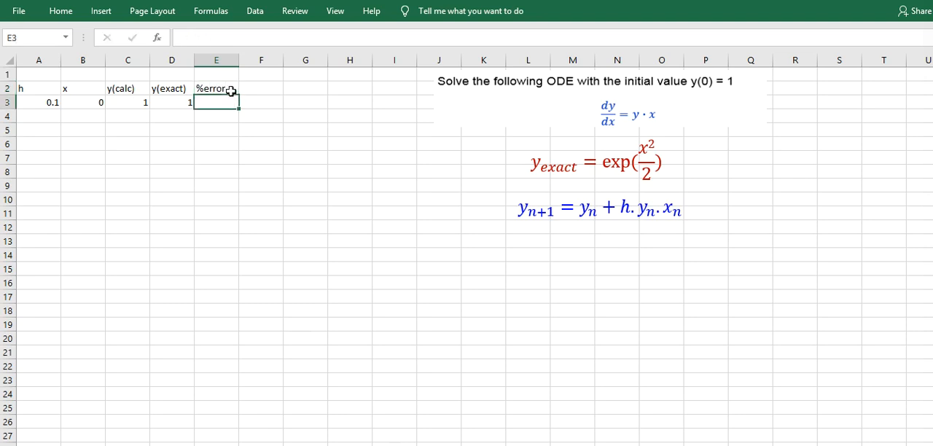
# - Enter the formula =B3+$A$3 in cell B4 and fill it down the x column to B23
pyautogui.click(93, 116)
pyautogui.write('=')
pyautogui.click(95, 102)
pyautogui.write('+')
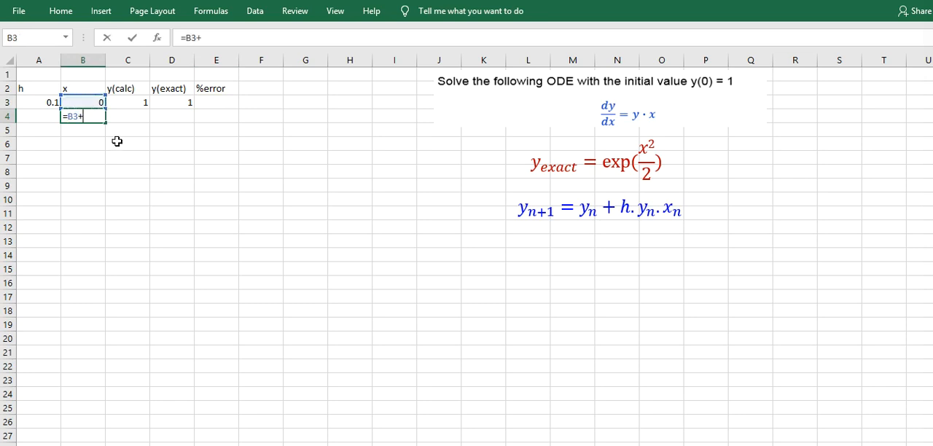
pyautogui.click(54, 104)
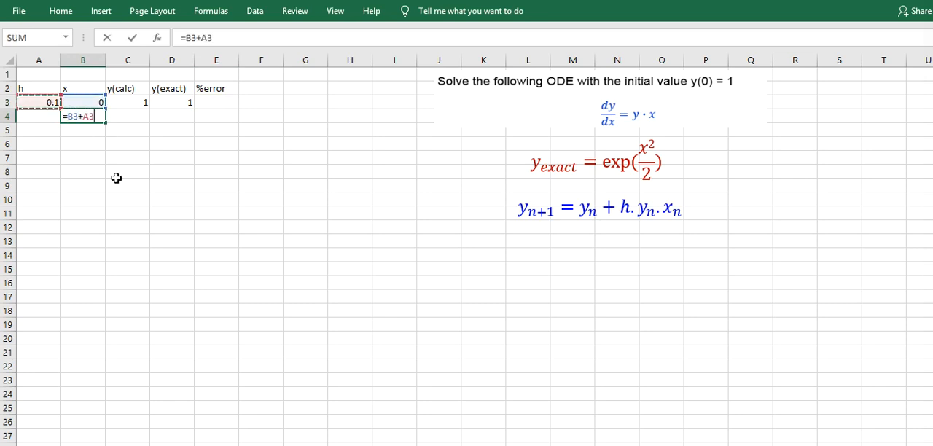
pyautogui.click(89, 116)
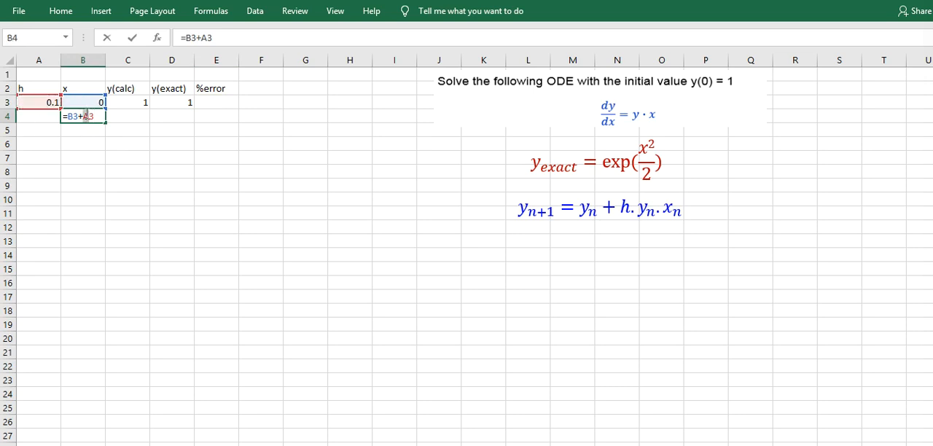
pyautogui.write('$')
pyautogui.press('Left')
pyautogui.write('$')
pyautogui.press('Return')
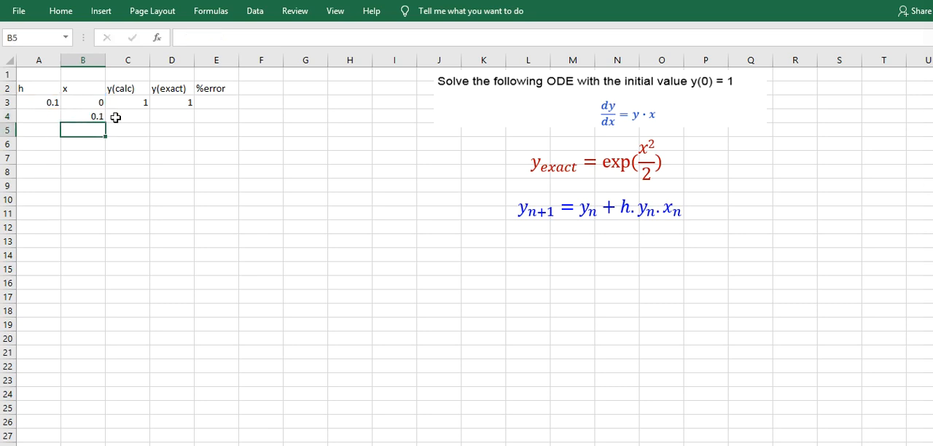
pyautogui.click(102, 119)
pyautogui.moveTo(106, 123); pyautogui.dragTo(104, 385)
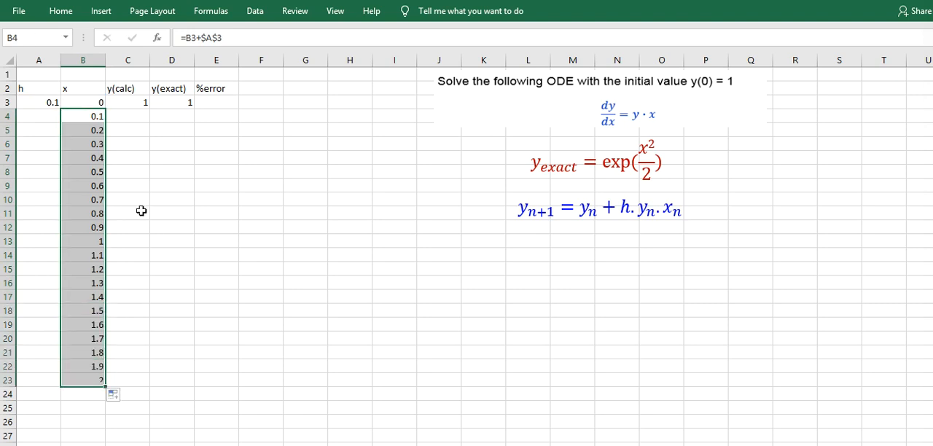
# - Build the Euler formula =C3+A3*(C3*B3) in cell C4 of the y(calc) column
pyautogui.click(138, 215)
pyautogui.click(120, 101)
pyautogui.click(131, 113)
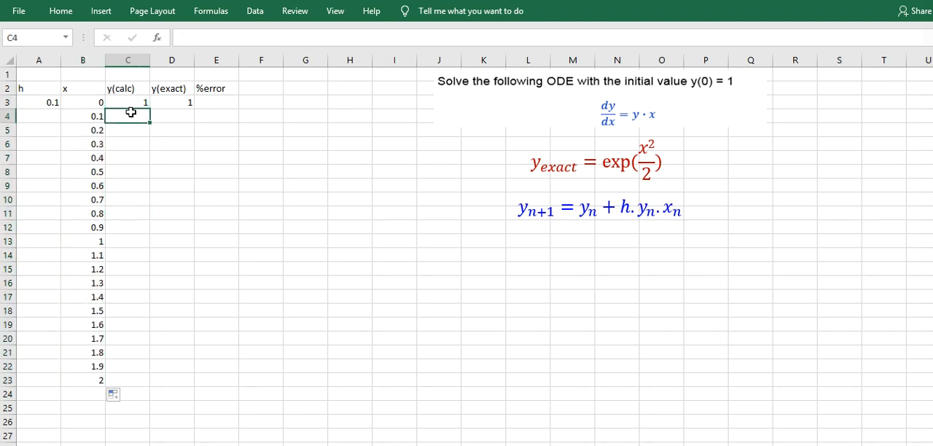
pyautogui.write('=')
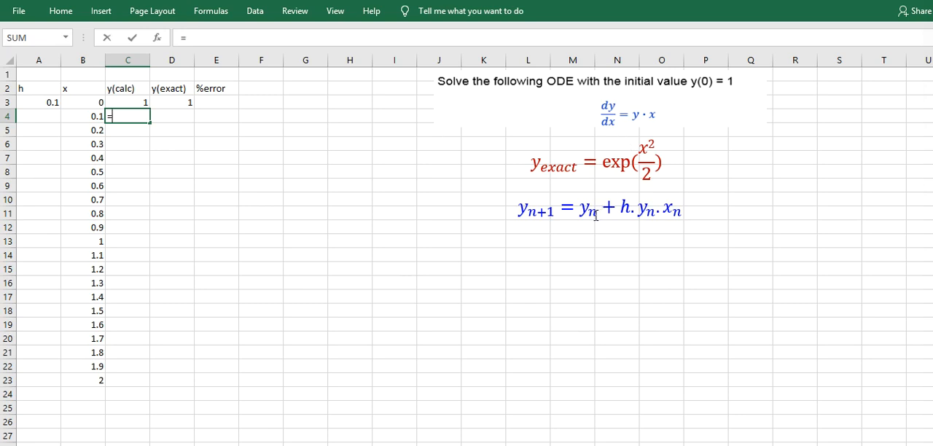
pyautogui.click(138, 103)
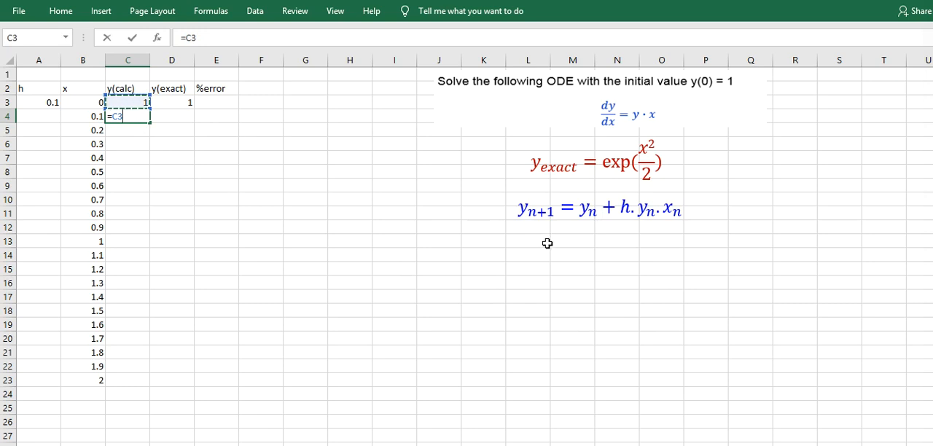
pyautogui.write('+')
pyautogui.click(46, 102)
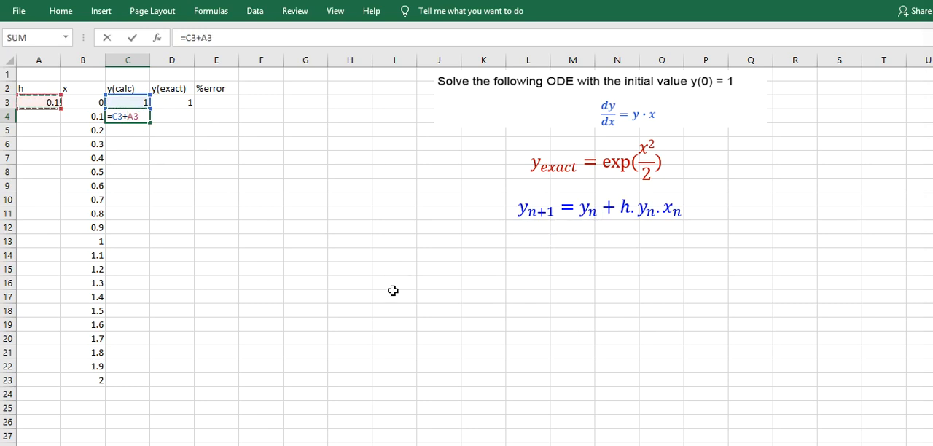
pyautogui.write('*')
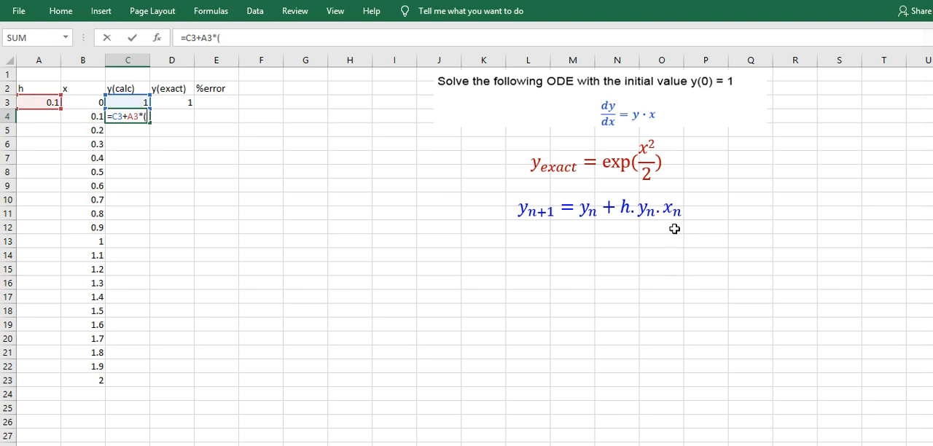
pyautogui.click(124, 103)
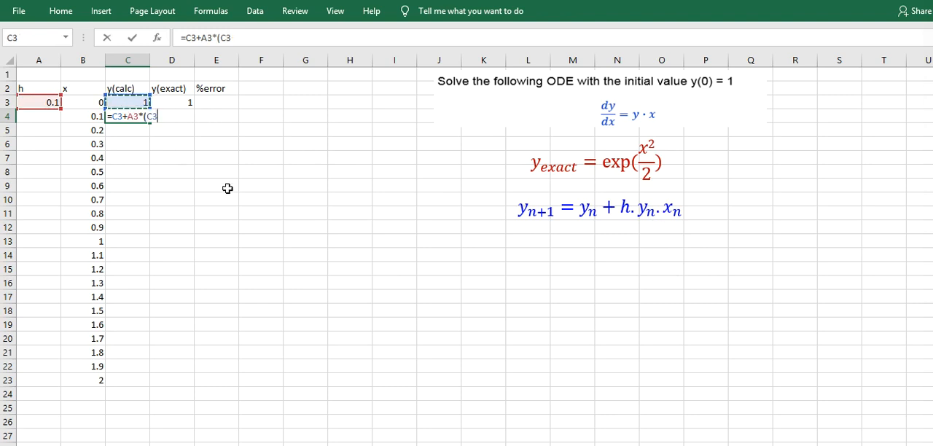
pyautogui.write('*')
pyautogui.click(84, 102)
pyautogui.write(')')
# - Make the step-size reference absolute ($A$3) in C4's formula and fill it down the y(calc) column to C23
pyautogui.click(133, 117)
pyautogui.write('$')
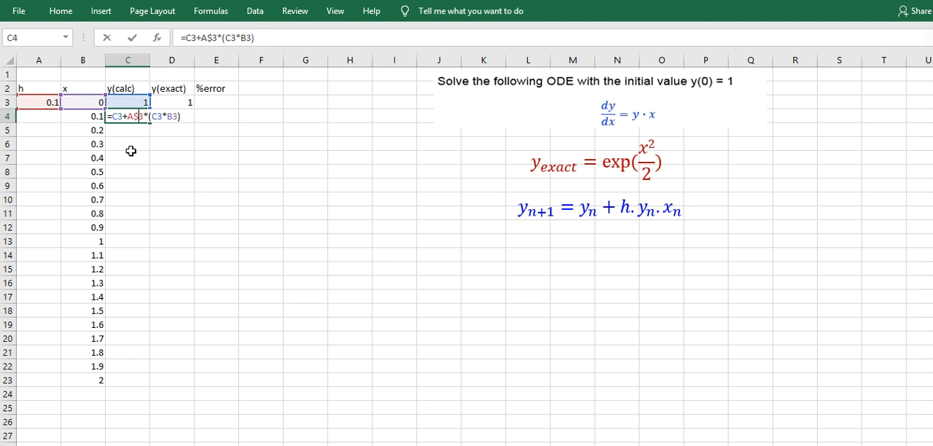
pyautogui.press('Left')
pyautogui.press('Left')
pyautogui.write('$')
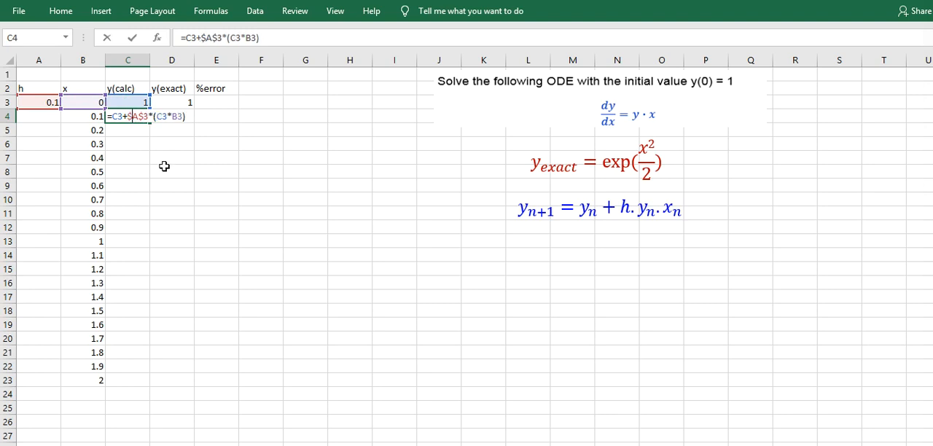
pyautogui.press('Return')
pyautogui.click(138, 118)
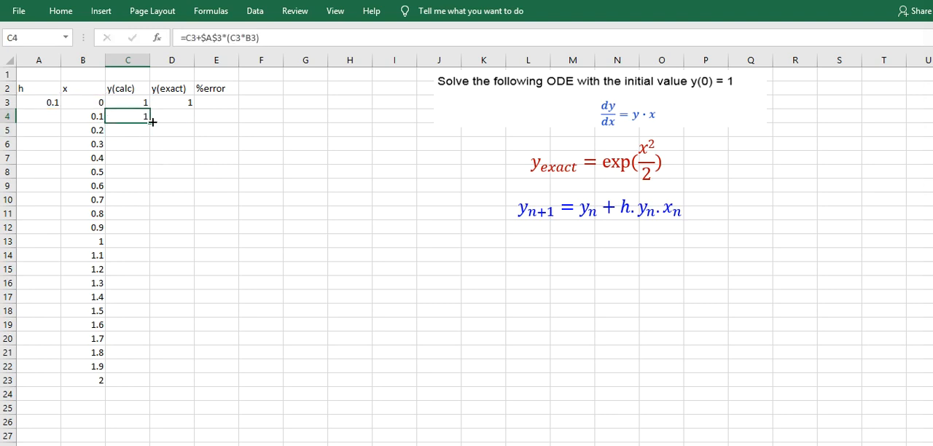
pyautogui.doubleClick(149, 122)
# - Write the exact-solution formula =exp(B4^2)/2 in cell D4 of the y(exact) column
pyautogui.click(183, 117)
pyautogui.write('=')
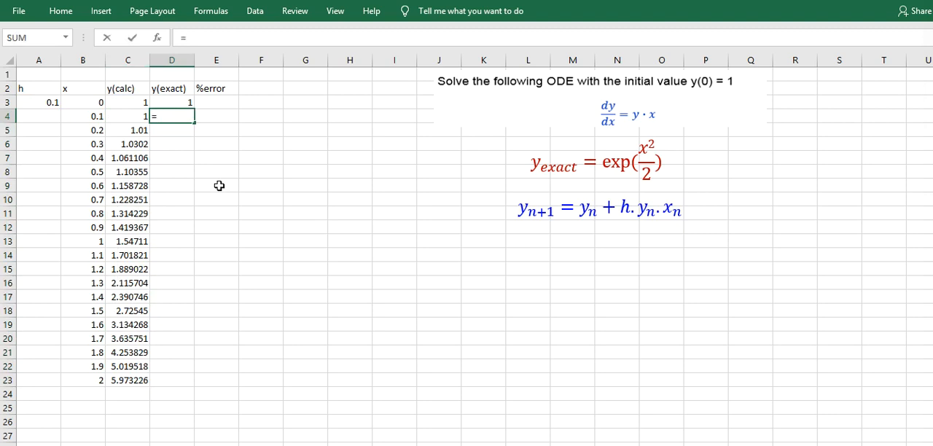
pyautogui.write('exp(')
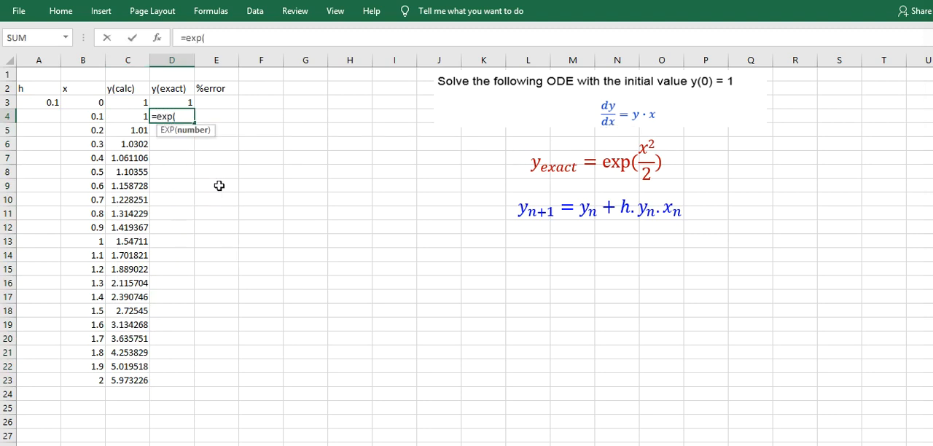
pyautogui.click(95, 103)
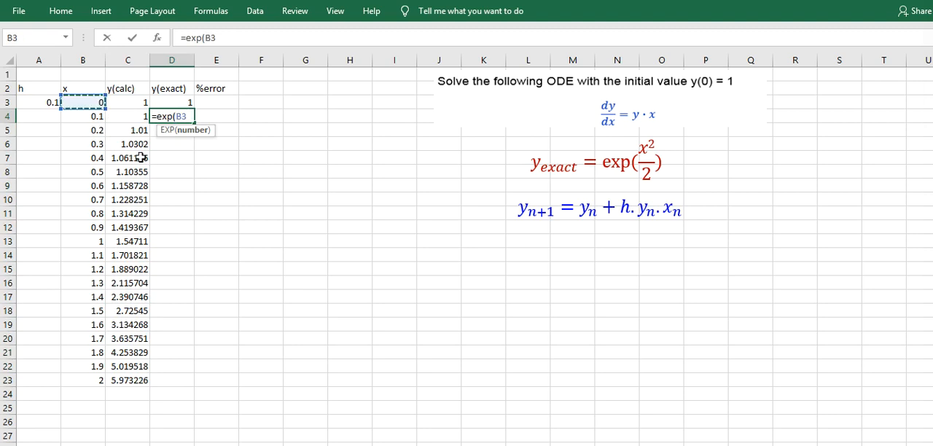
pyautogui.click(94, 116)
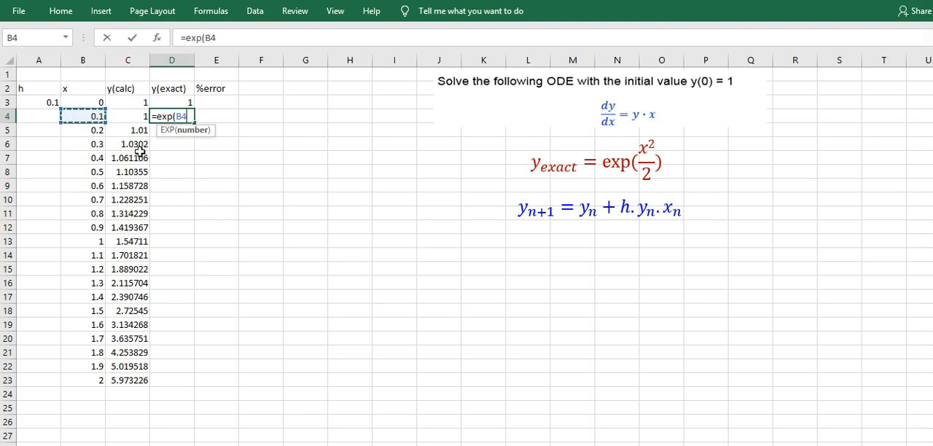
pyautogui.write('^2)/2')
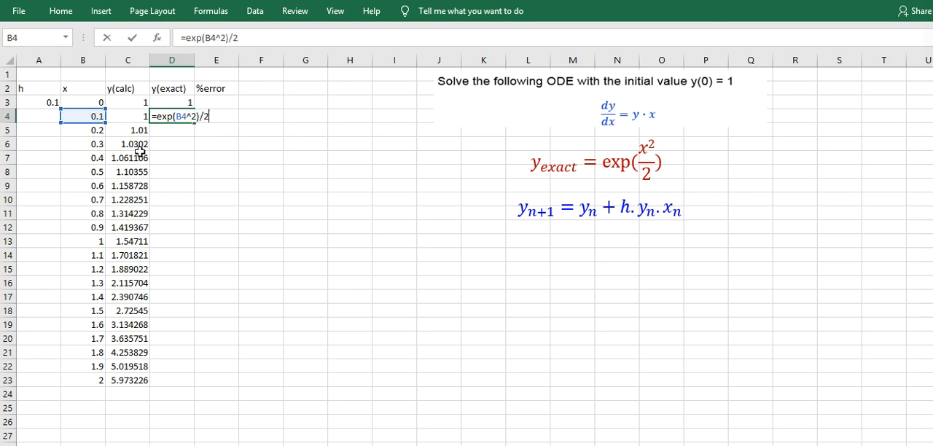
# - Correct D4's parentheses to =exp((B4^2)/2) and fill the formula down the y(exact) column to D23
pyautogui.click(176, 117)
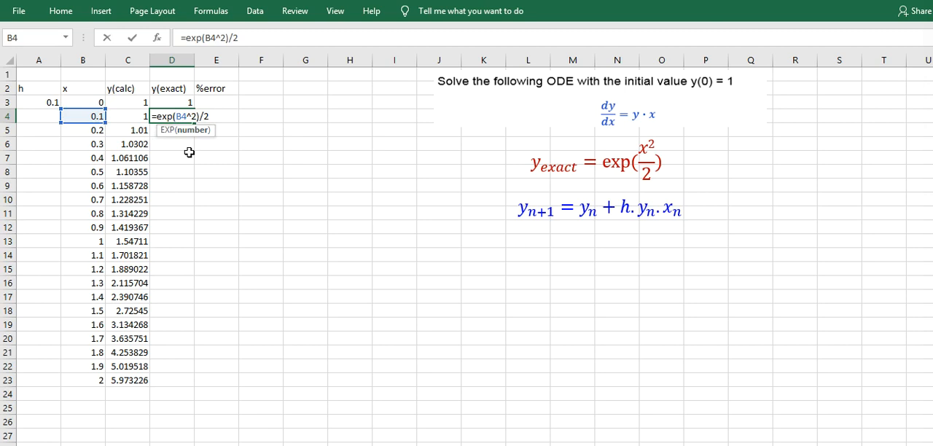
pyautogui.write('(')
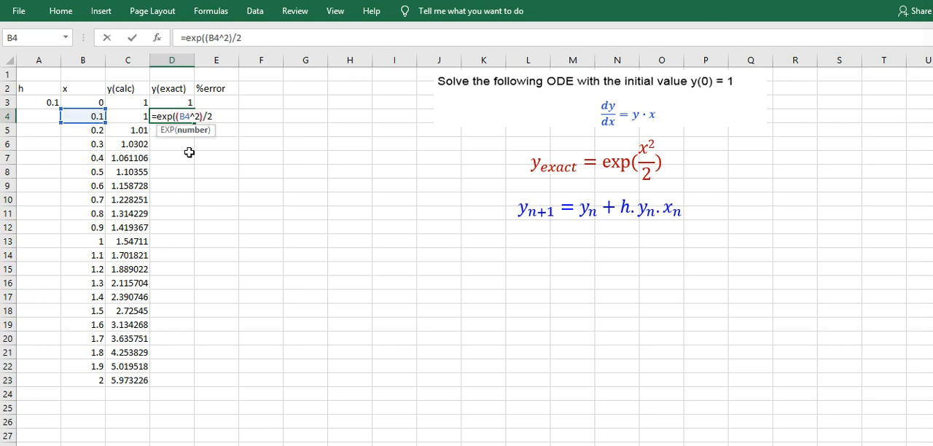
pyautogui.click(218, 119)
pyautogui.write(')')
pyautogui.press('Return')
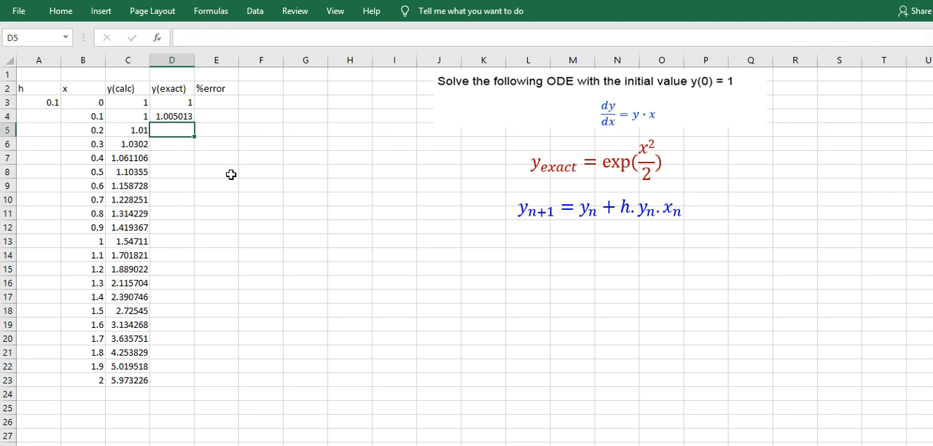
pyautogui.click(177, 116)
pyautogui.doubleClick(197, 123)
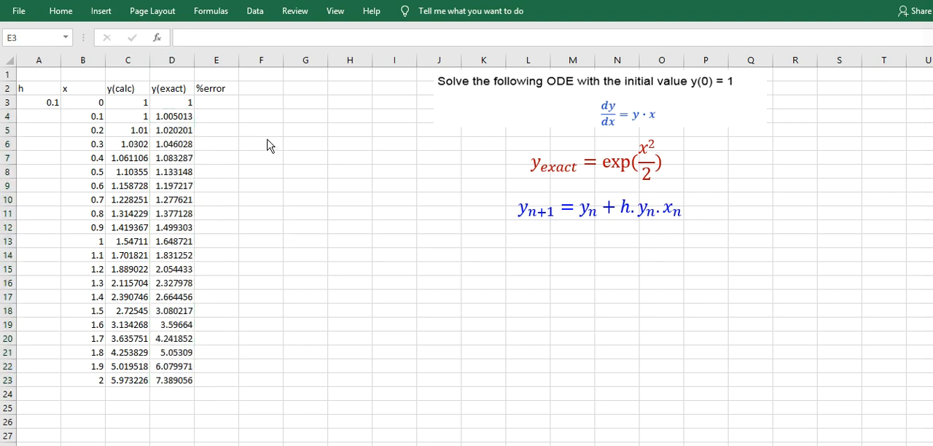
# - Write the percentage-error formula =100*abs(D3-C3)/D3) in cell E3 of the %error column
pyautogui.doubleClick(228, 102)
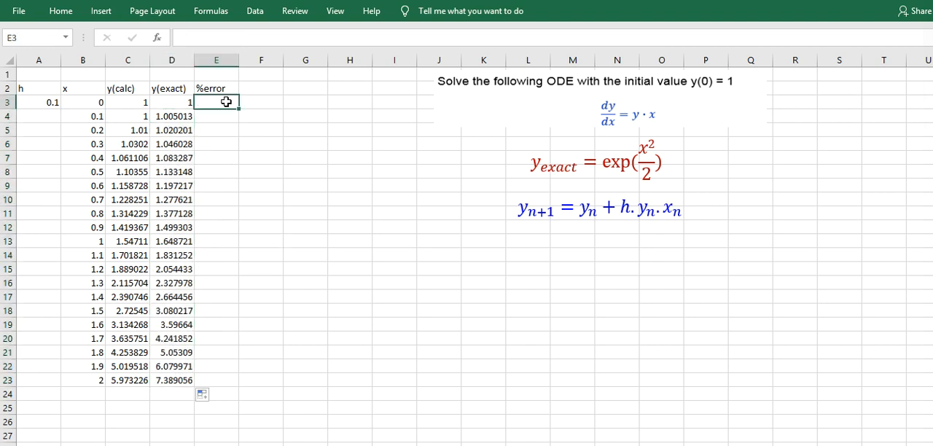
pyautogui.write('=100')
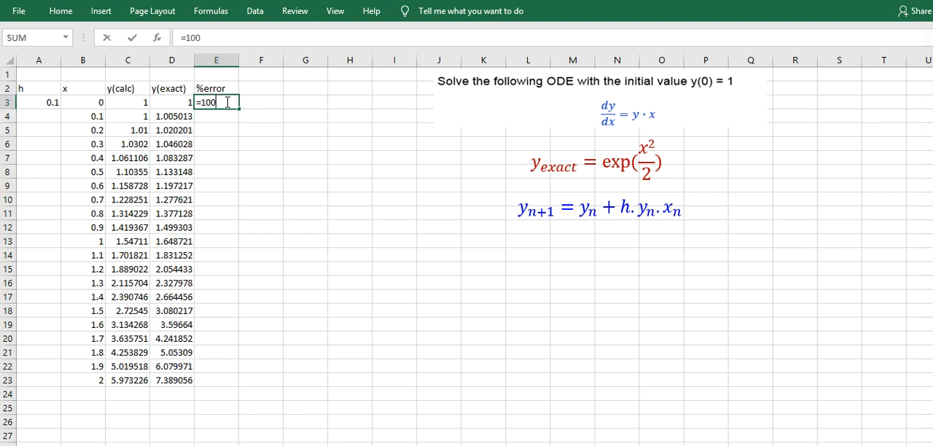
pyautogui.write('*abs')
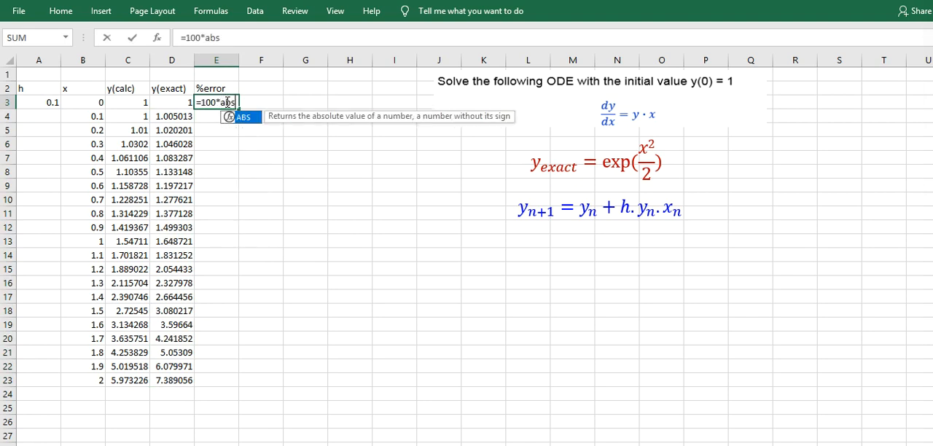
pyautogui.write('(')
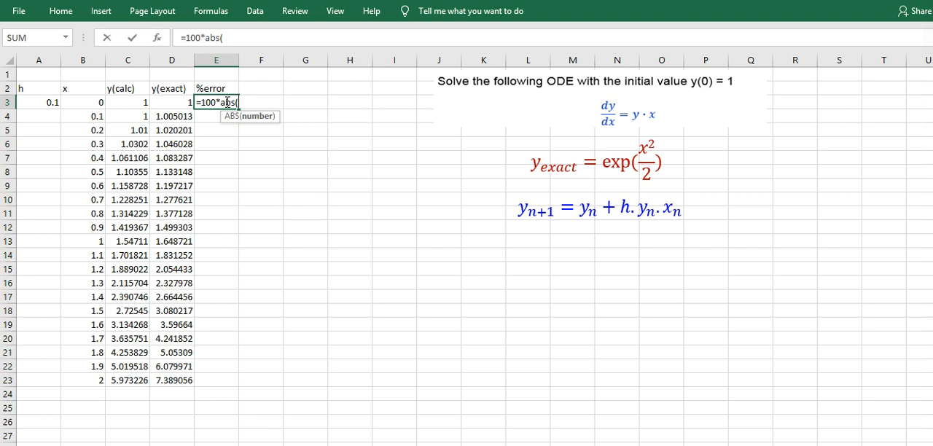
pyautogui.click(178, 108)
pyautogui.write('-')
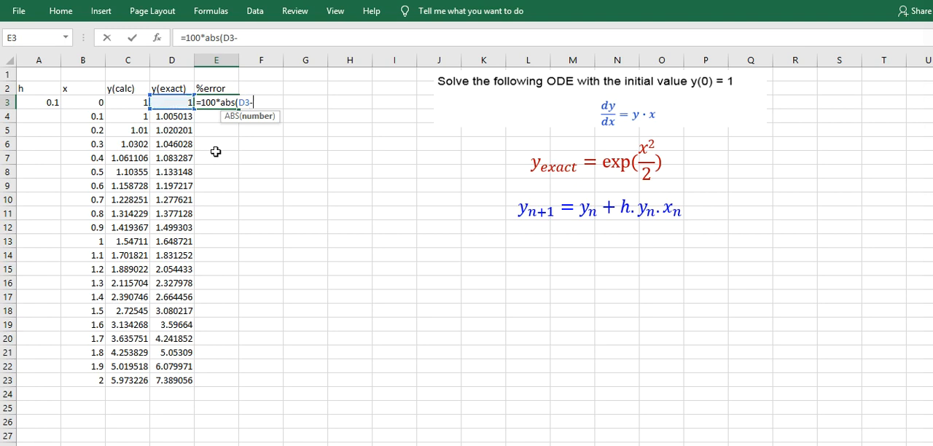
pyautogui.click(126, 103)
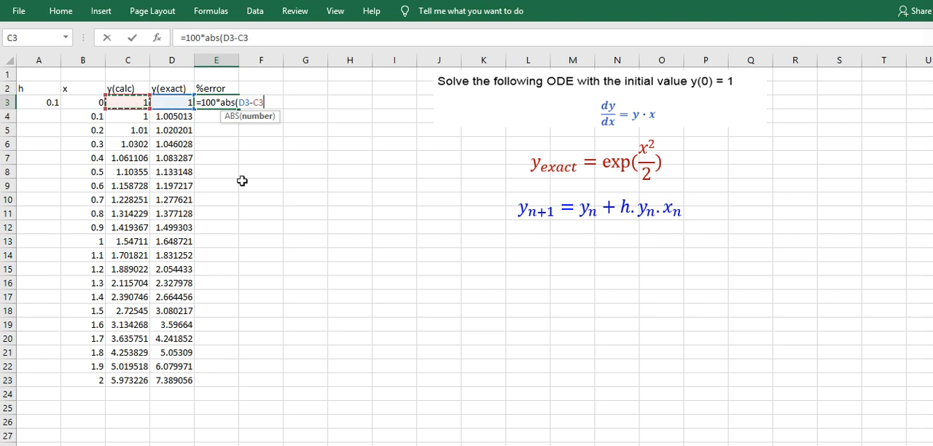
pyautogui.write(')/')
pyautogui.click(179, 100)
pyautogui.write(')')
# - Correct E3's parentheses to =100*abs((D3-C3)/D3) and fill the formula down the %error column to E23
pyautogui.click(233, 103)
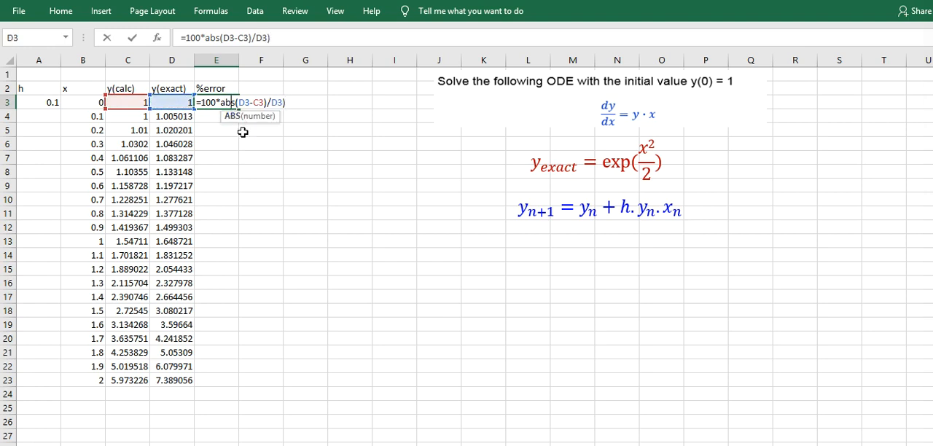
pyautogui.write('(')
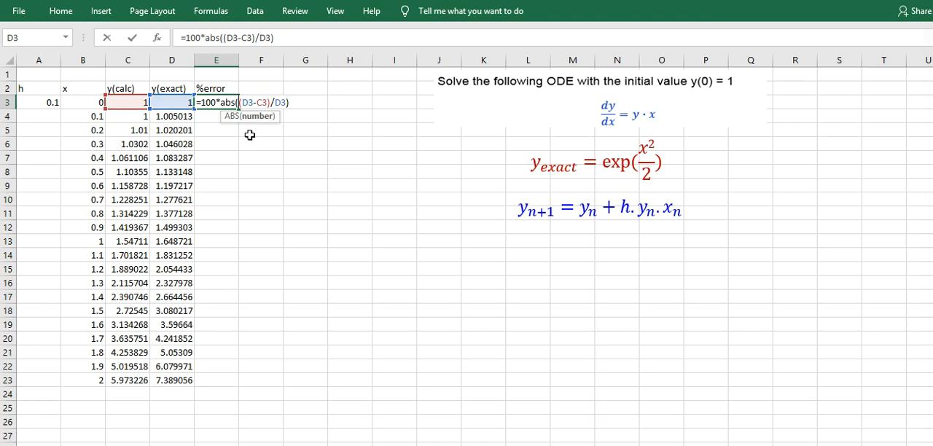
pyautogui.press('Return')
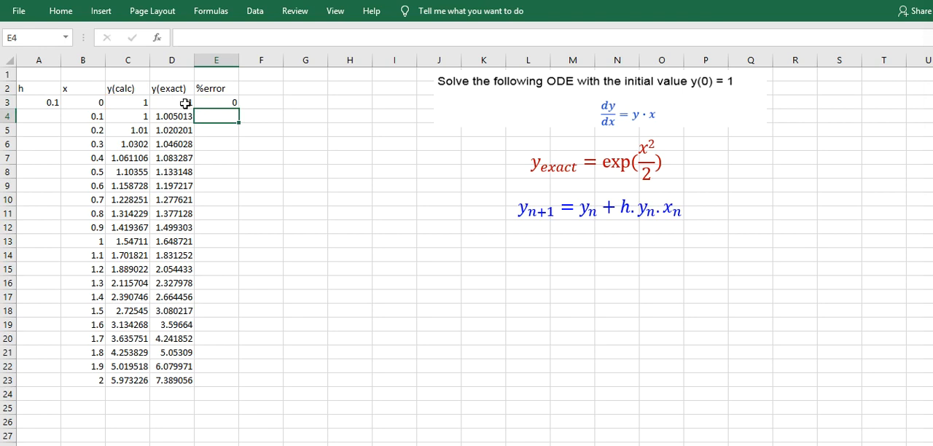
pyautogui.click(226, 103)
pyautogui.doubleClick(241, 110)
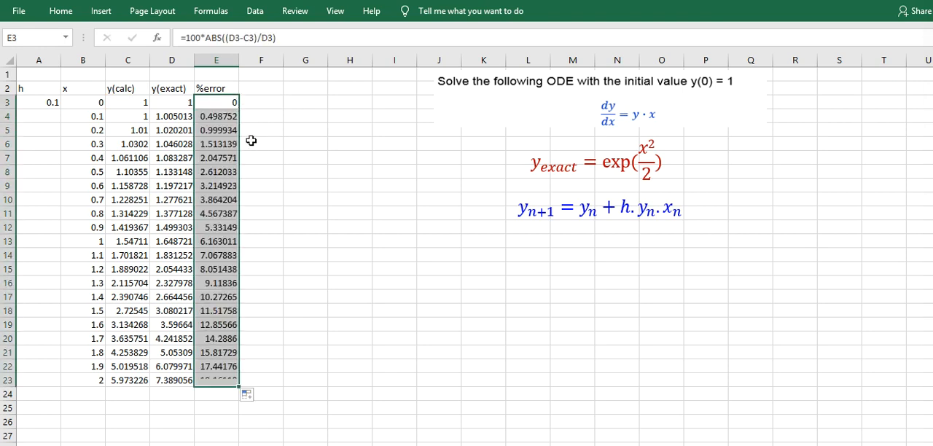
pyautogui.click(128, 97)
pyautogui.click(160, 101)
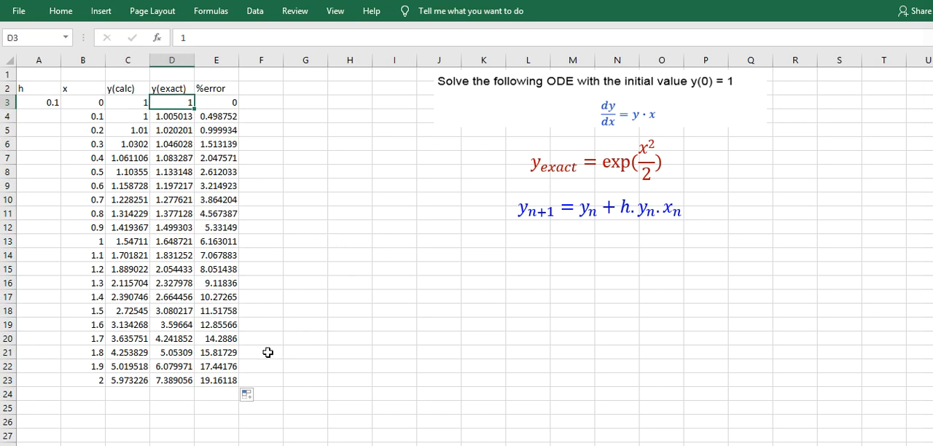
pyautogui.click(221, 380)
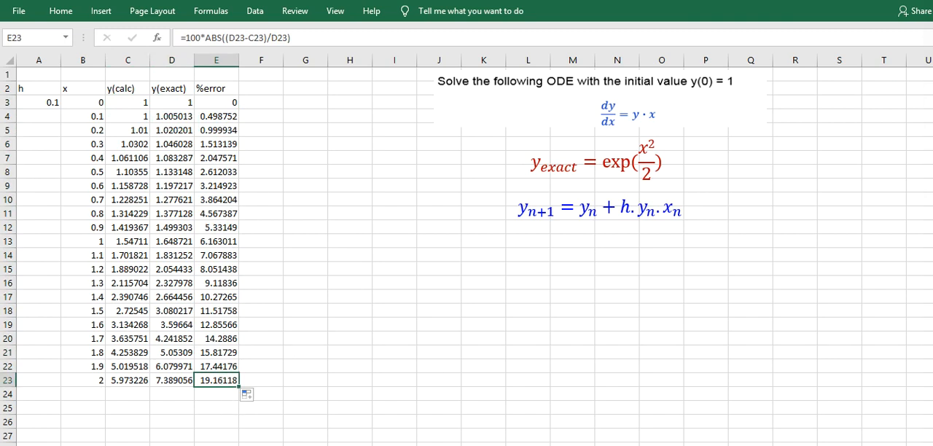
pyautogui.click(439, 366)
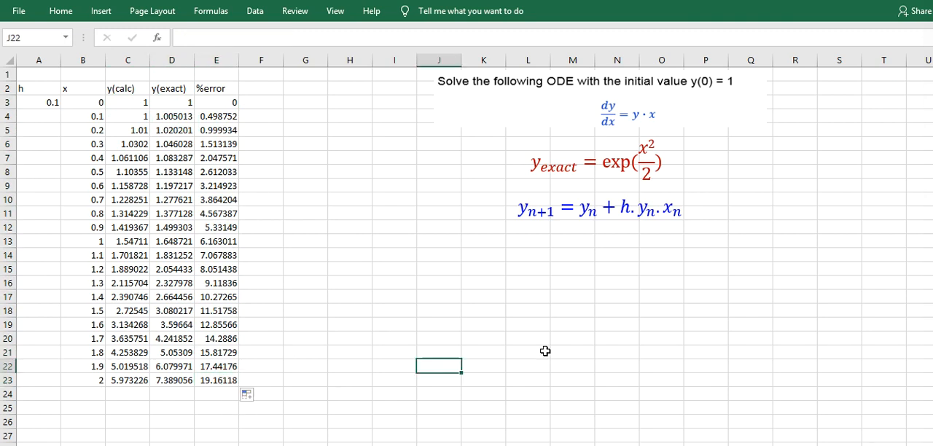
# - Insert an empty scatter chart with smooth lines and markers and place it beside the data table
pyautogui.click(60, 11)
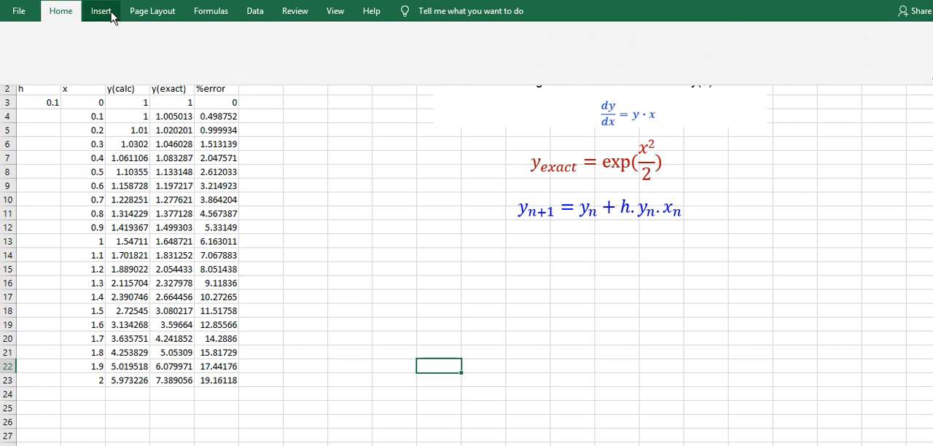
pyautogui.click(385, 381)
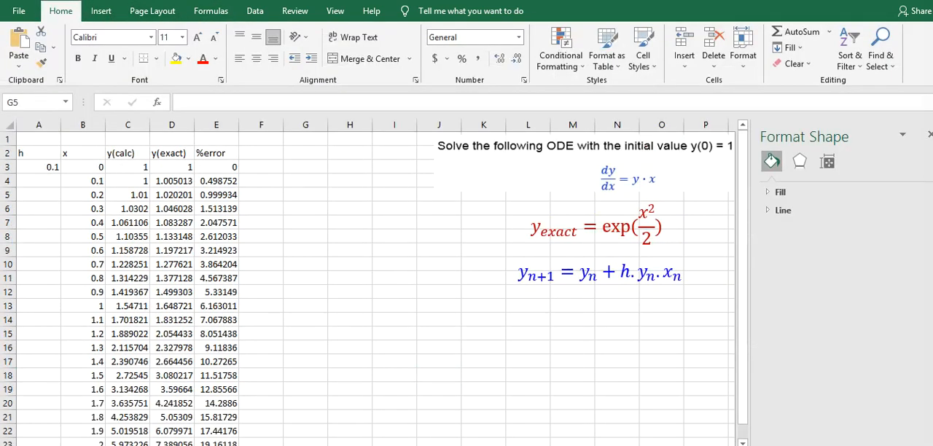
pyautogui.click(101, 11)
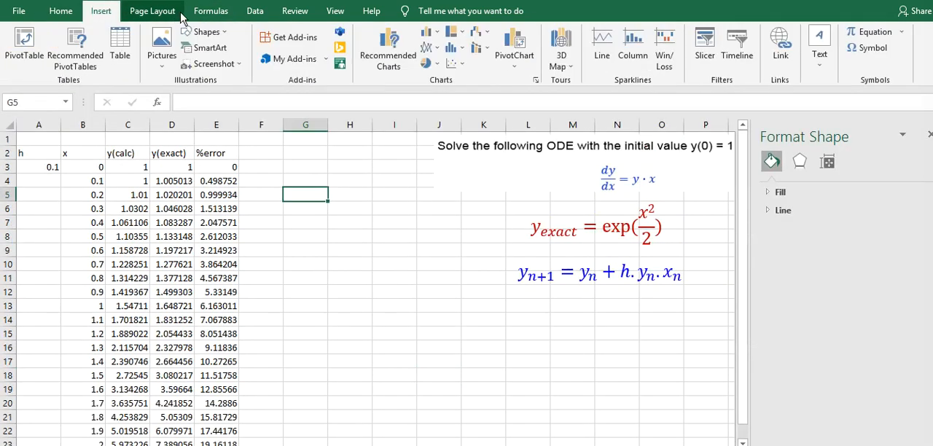
pyautogui.click(455, 63)
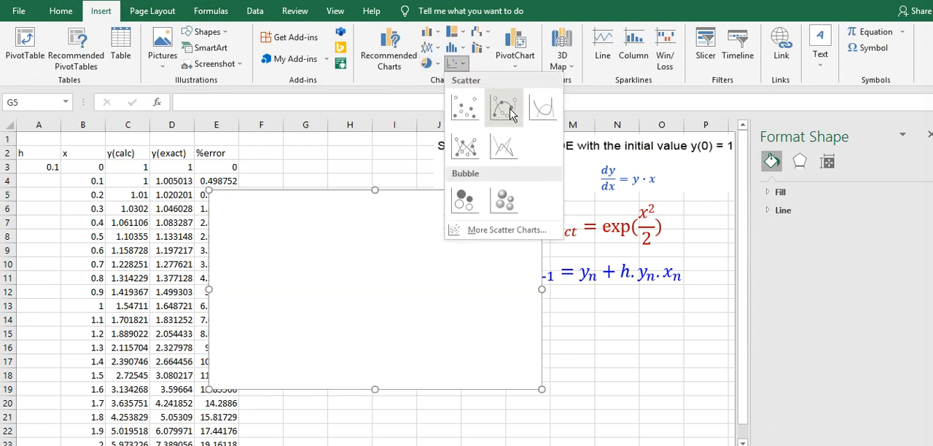
pyautogui.click(520, 108)
pyautogui.moveTo(440, 233); pyautogui.dragTo(501, 212)
# - Add a chart series named "y calcu" with X values from B3:B23 and Y values from C3:C23
pyautogui.rightClick(453, 250)
pyautogui.click(500, 318)
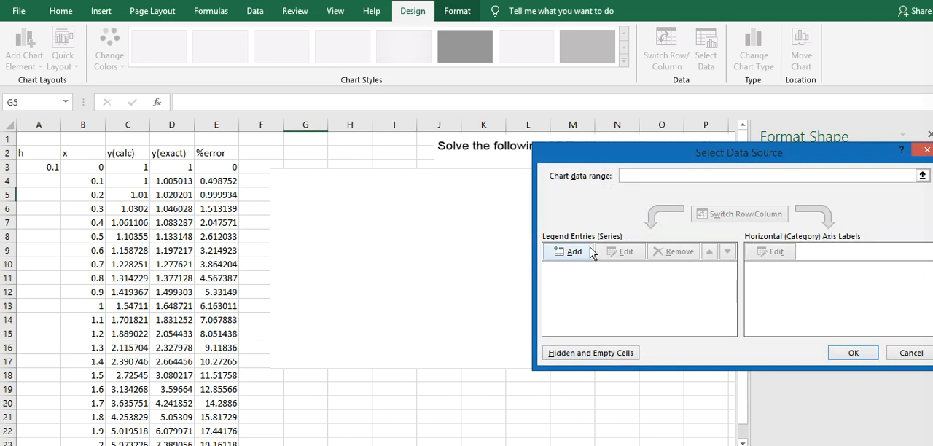
pyautogui.click(573, 252)
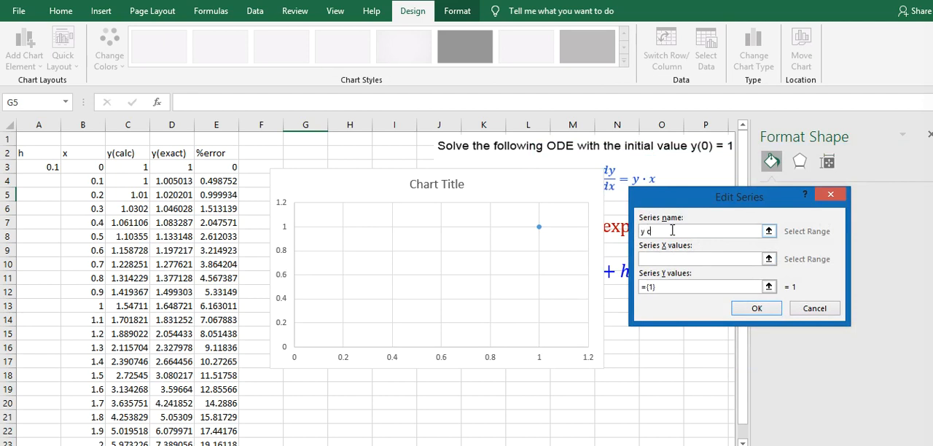
pyautogui.click(667, 259)
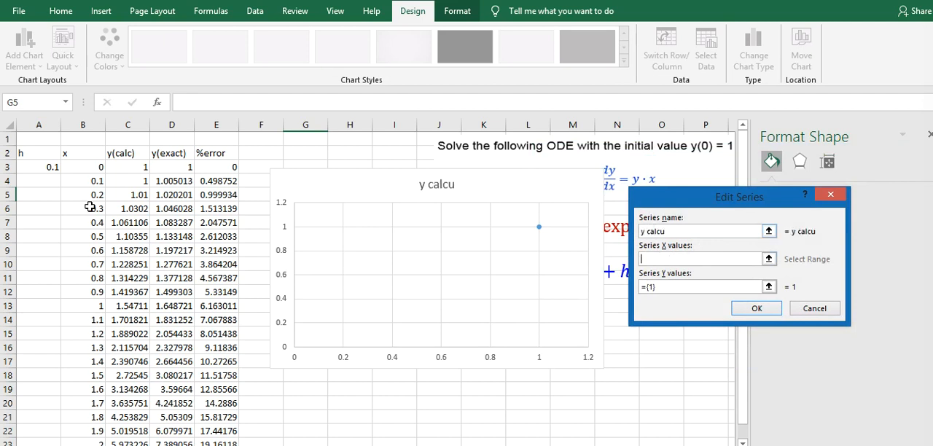
pyautogui.moveTo(83, 167); pyautogui.dragTo(93, 438)
pyautogui.click(691, 290)
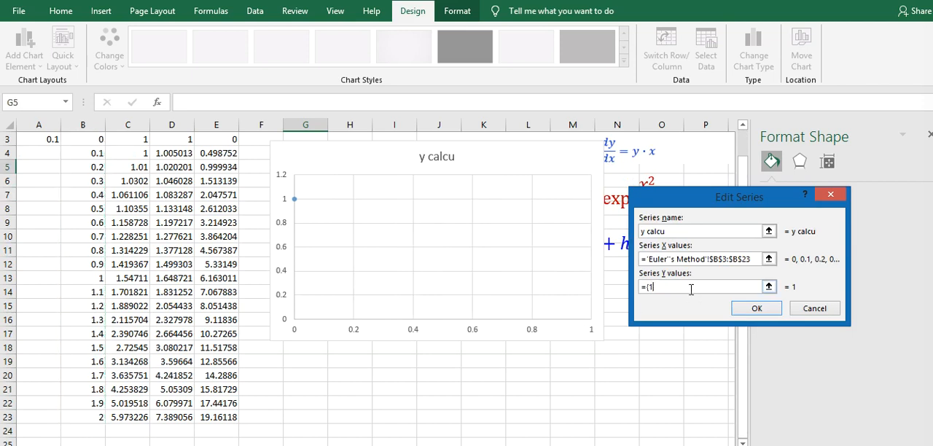
pyautogui.scroll(1, 188, 262)
pyautogui.moveTo(132, 167); pyautogui.dragTo(129, 440)
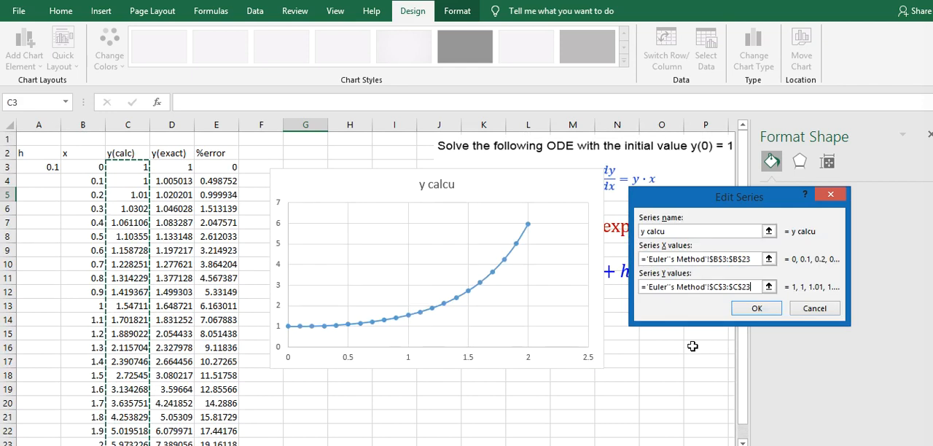
pyautogui.click(772, 314)
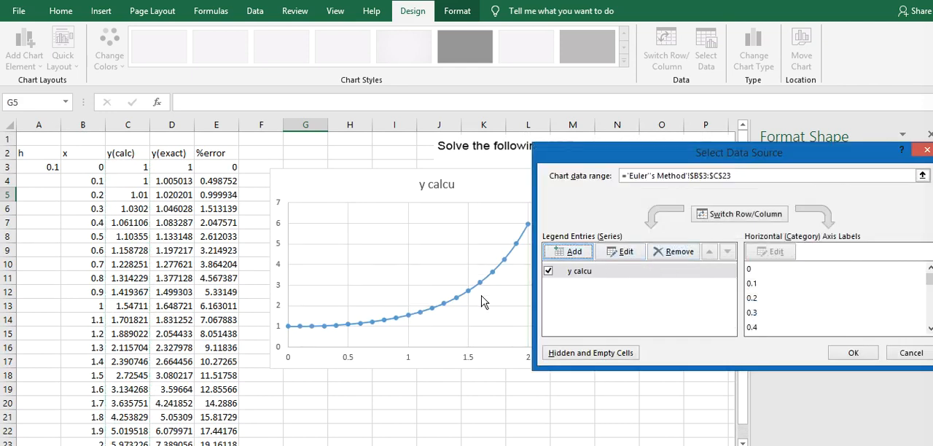
# - Add a second chart series named "y exact" with X values B3:B23 and Y values D3:D23, and apply the data source
pyautogui.click(566, 253)
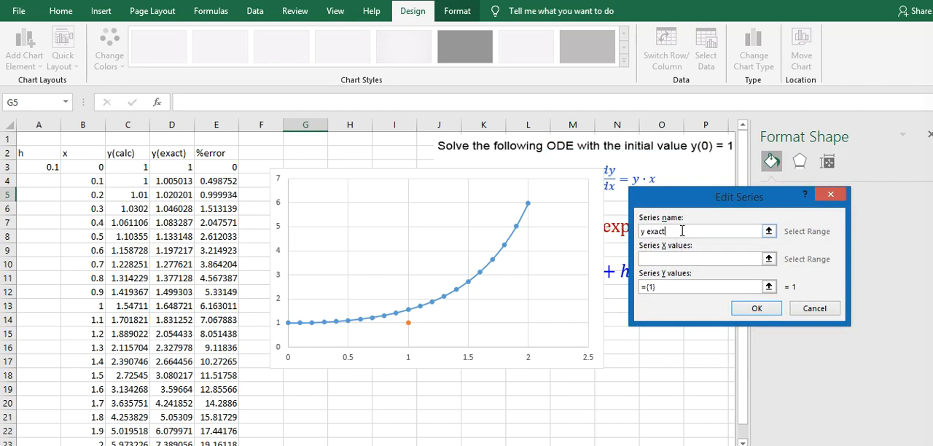
pyautogui.click(680, 259)
pyautogui.click(97, 163)
pyautogui.moveTo(98, 164); pyautogui.dragTo(77, 413)
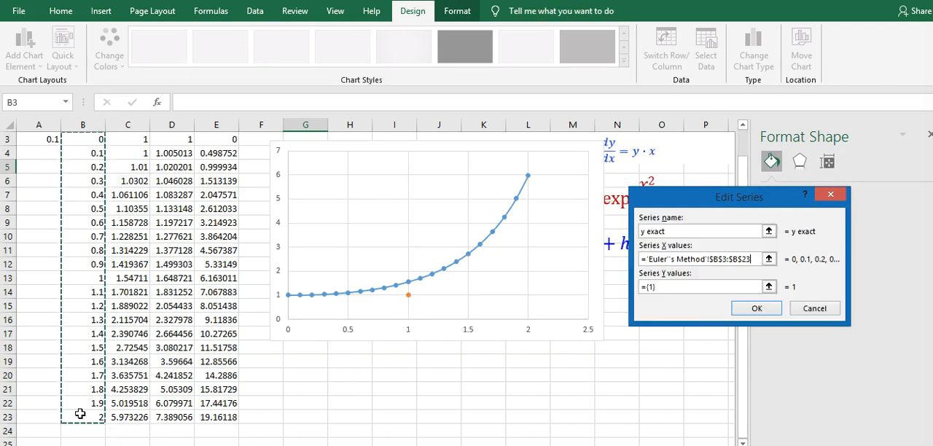
pyautogui.click(686, 287)
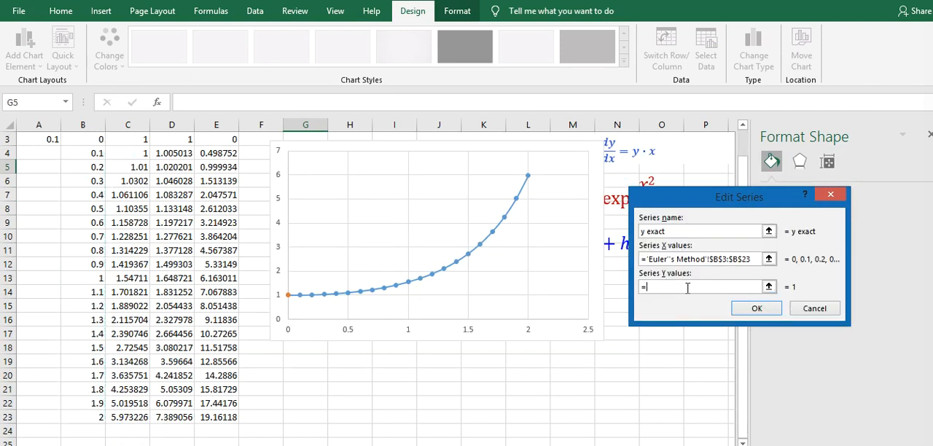
pyautogui.scroll(1, 149, 153)
pyautogui.moveTo(174, 169); pyautogui.dragTo(182, 441)
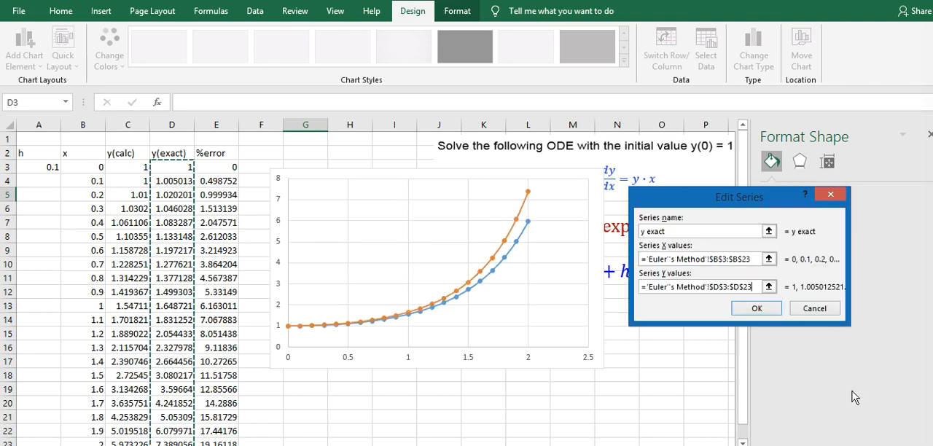
pyautogui.click(755, 313)
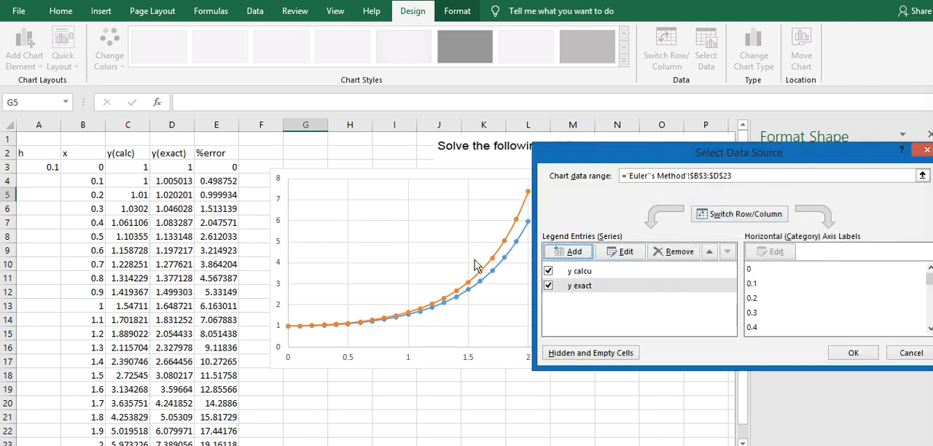
pyautogui.click(853, 353)
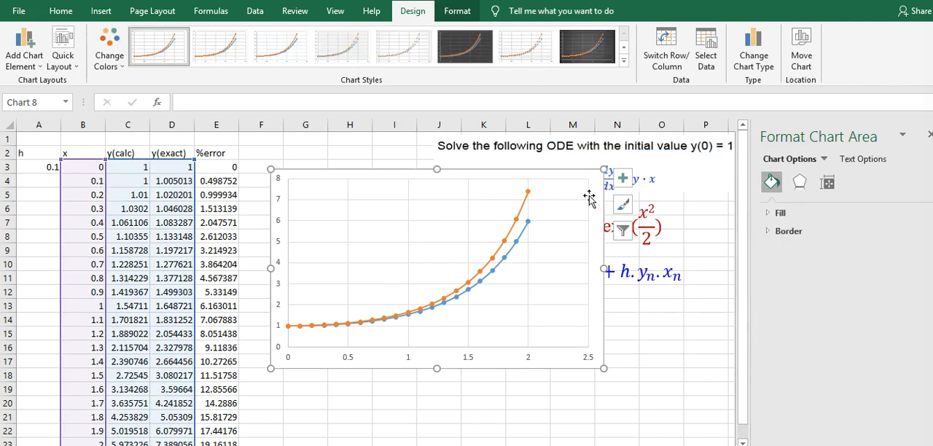
# - Add axis titles and a chart title to the scatter chart, leaving error bars off
pyautogui.click(623, 205)
pyautogui.click(623, 178)
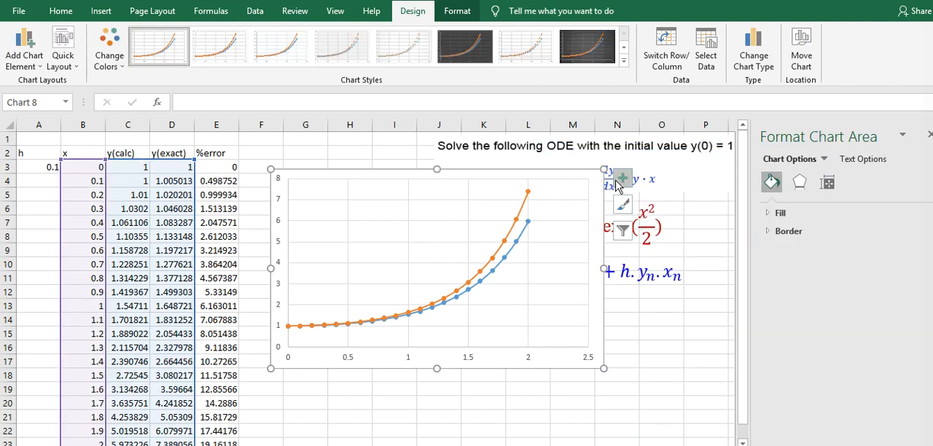
pyautogui.click(657, 210)
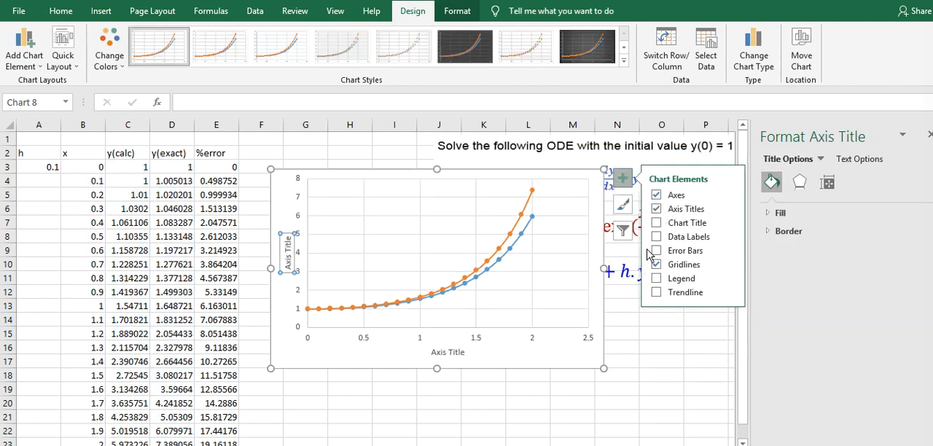
pyautogui.click(656, 223)
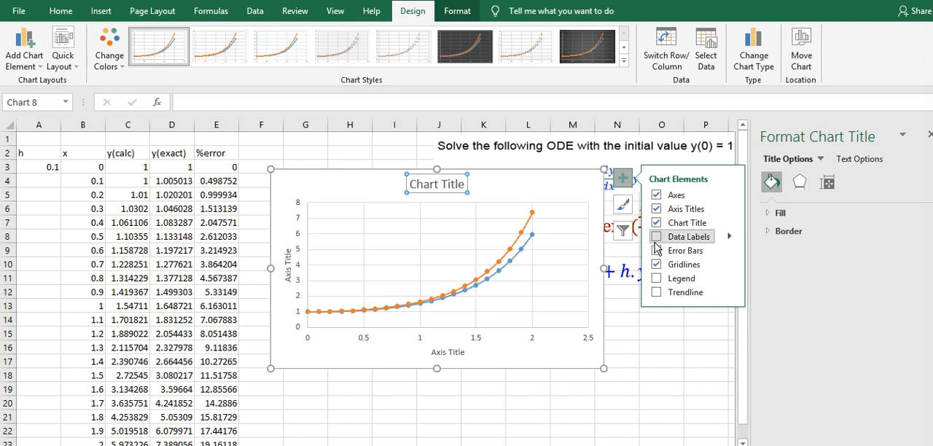
pyautogui.click(657, 251)
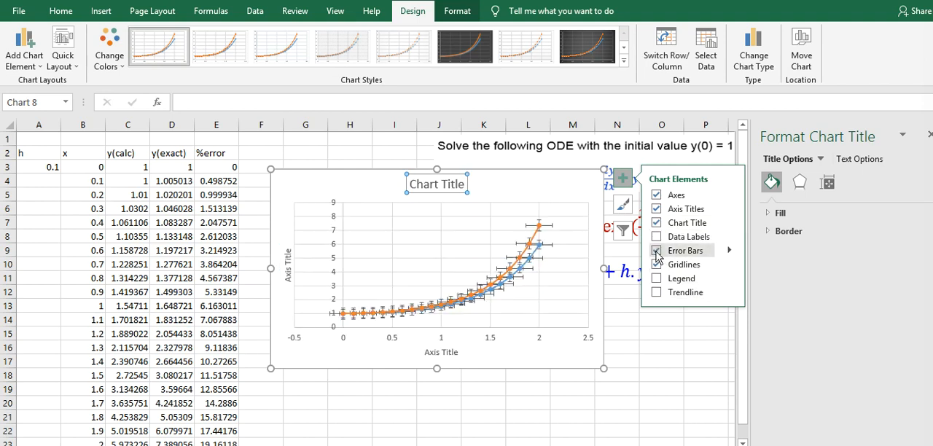
pyautogui.click(657, 251)
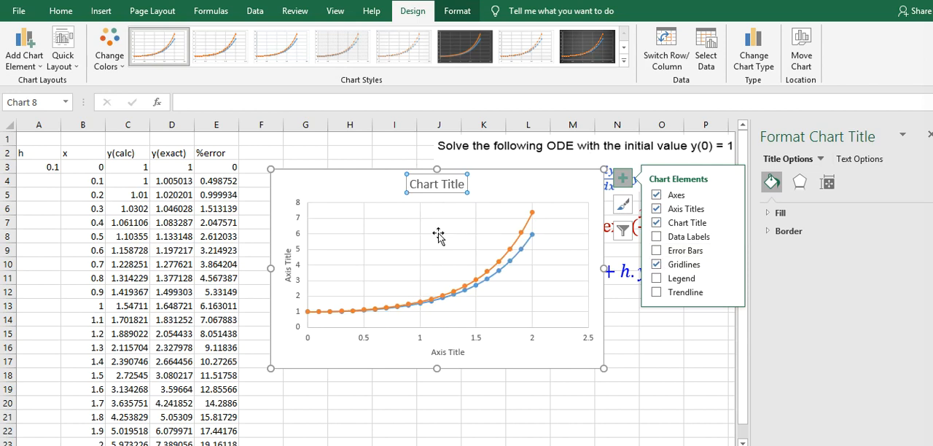
pyautogui.click(396, 192)
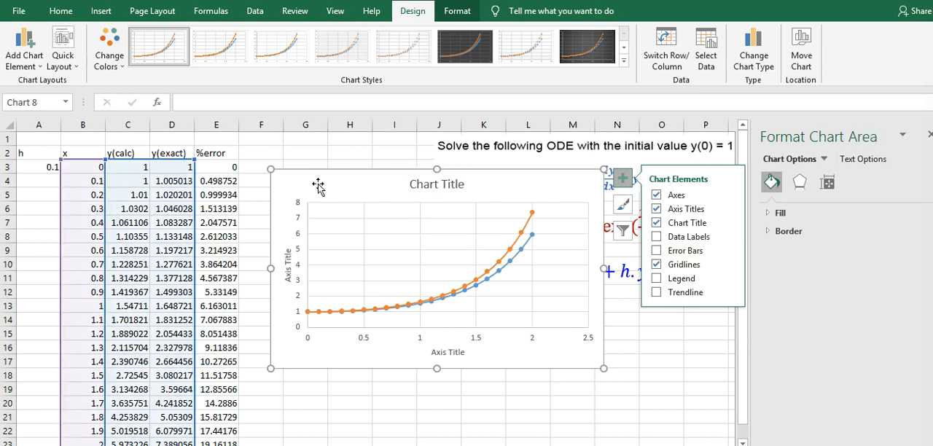